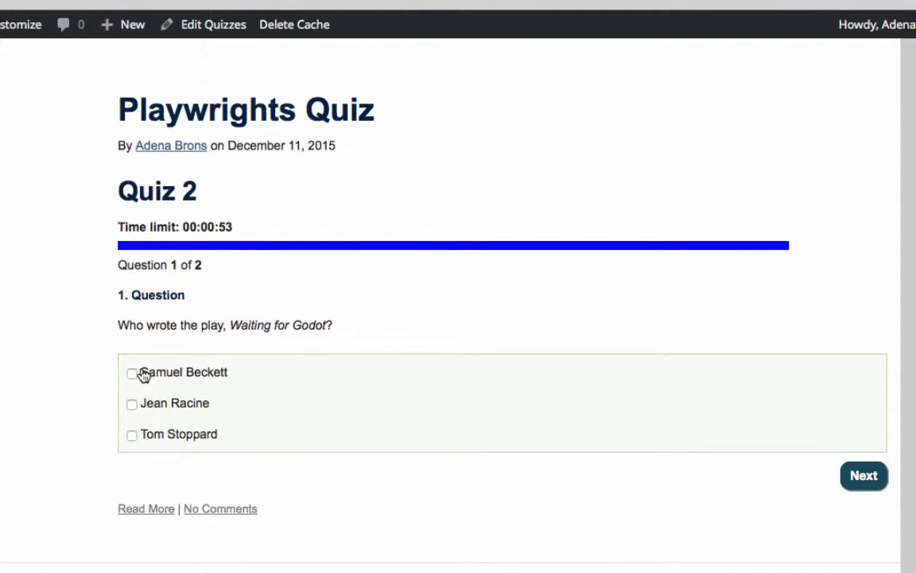
Answer the Playwrights Quiz with Samuel Beckett for Waiting for Godot and Aphra Behn for The Rover
left_click(143, 370)
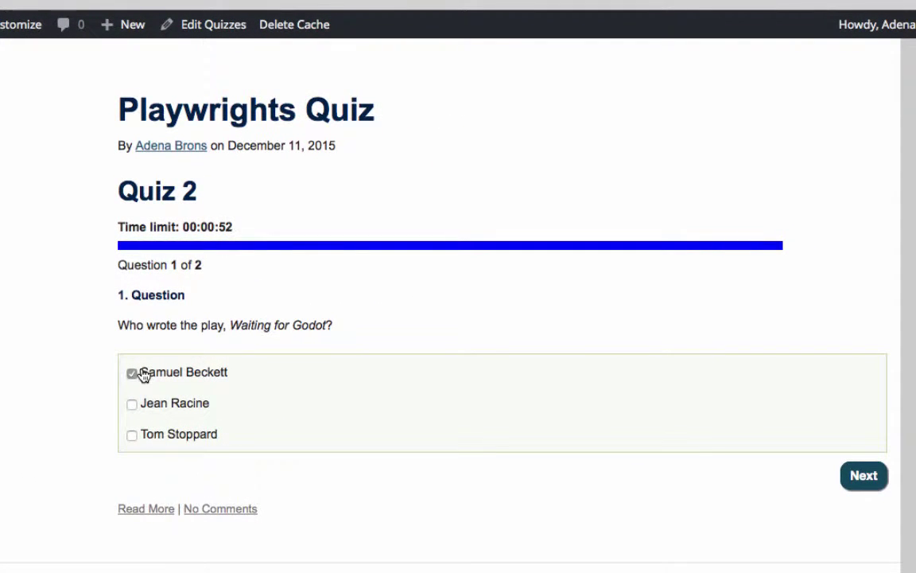
left_click(862, 477)
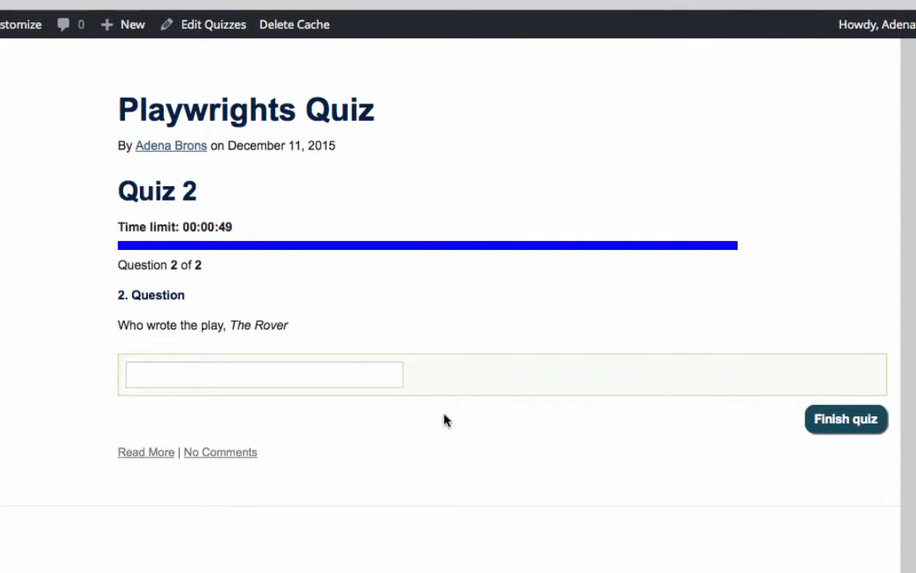
left_click(389, 380)
type("Aphr")
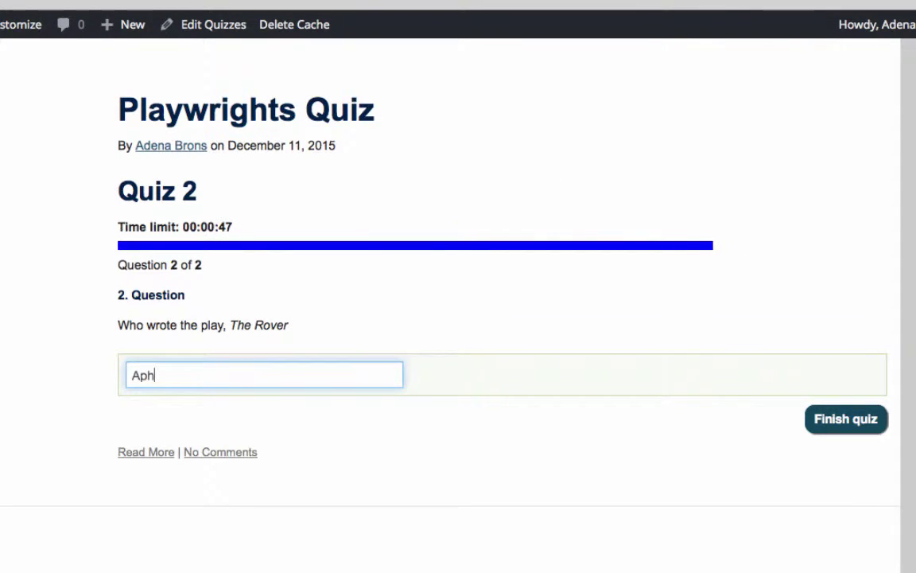
type("a Behn")
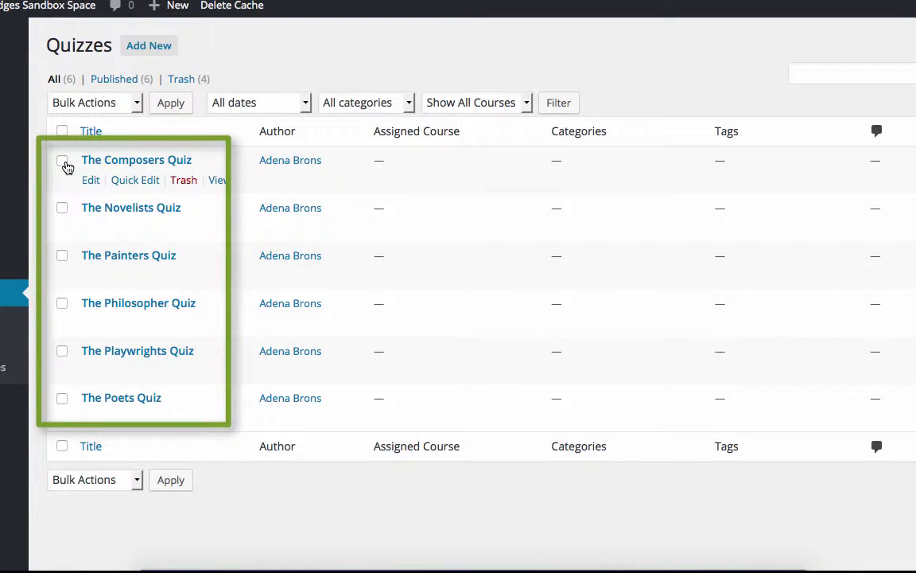
Select the Composers, Novelists, Painters, Philosopher and Poets quizzes in the Quizzes list
left_click(62, 160)
left_click(63, 210)
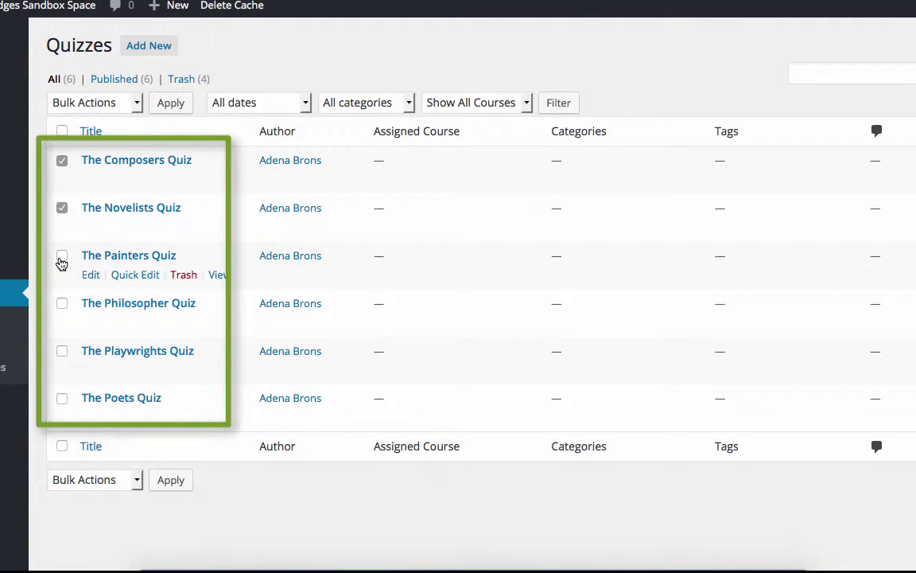
left_click(62, 255)
left_click(62, 305)
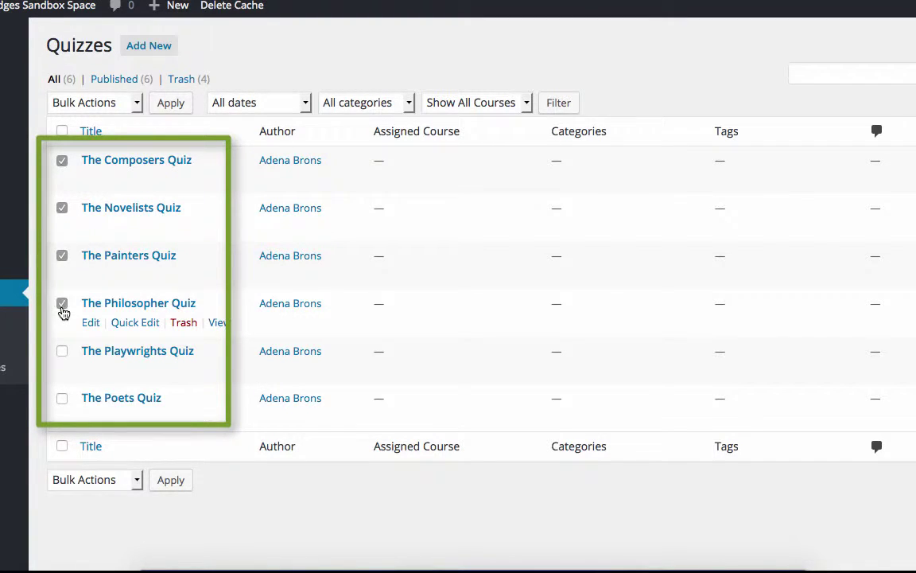
left_click(64, 401)
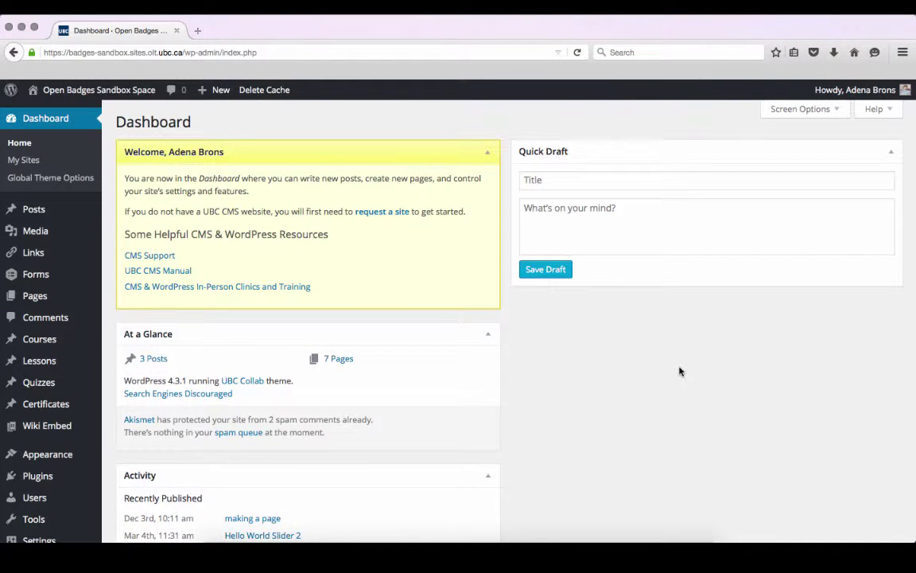
Add a new quiz in Advanced Quiz and title it "Quiz 1"
scroll(680, 370, "down", 5)
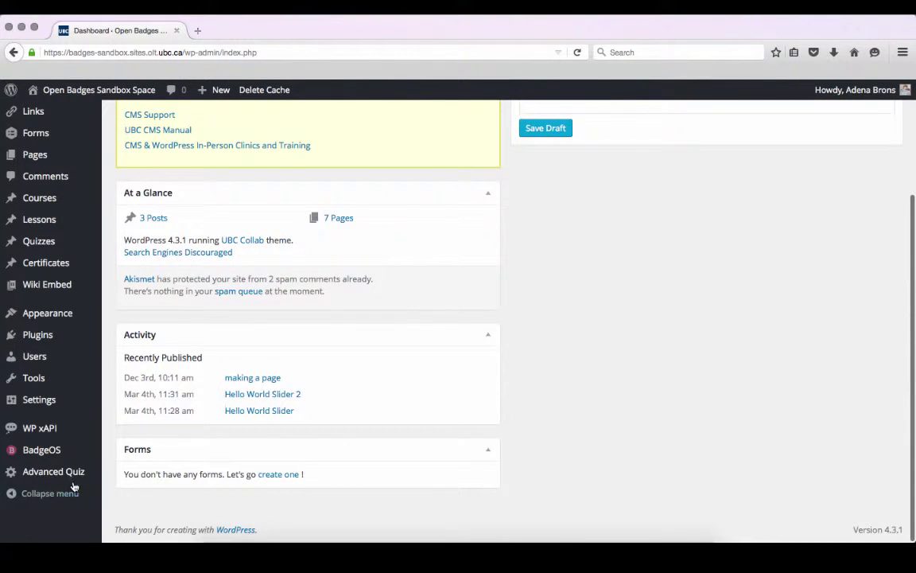
left_click(68, 473)
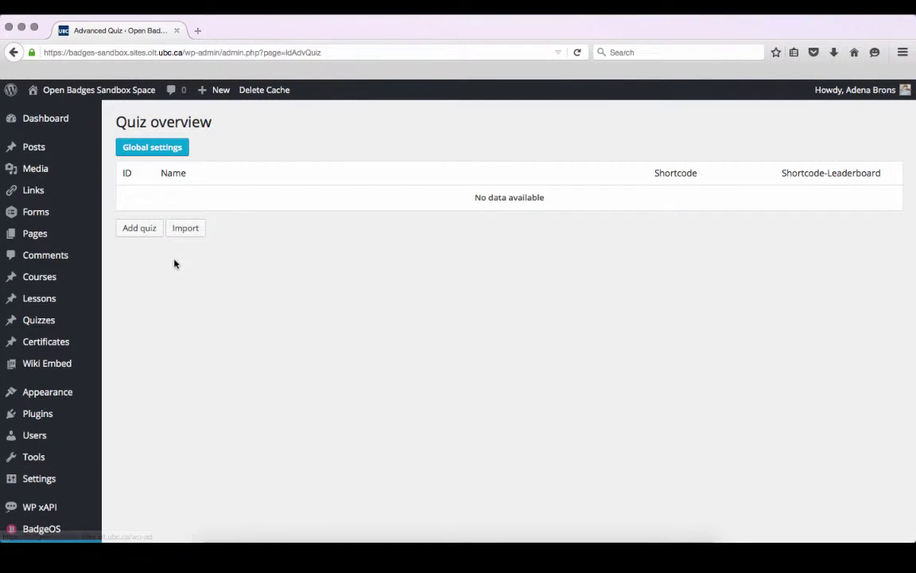
left_click(141, 229)
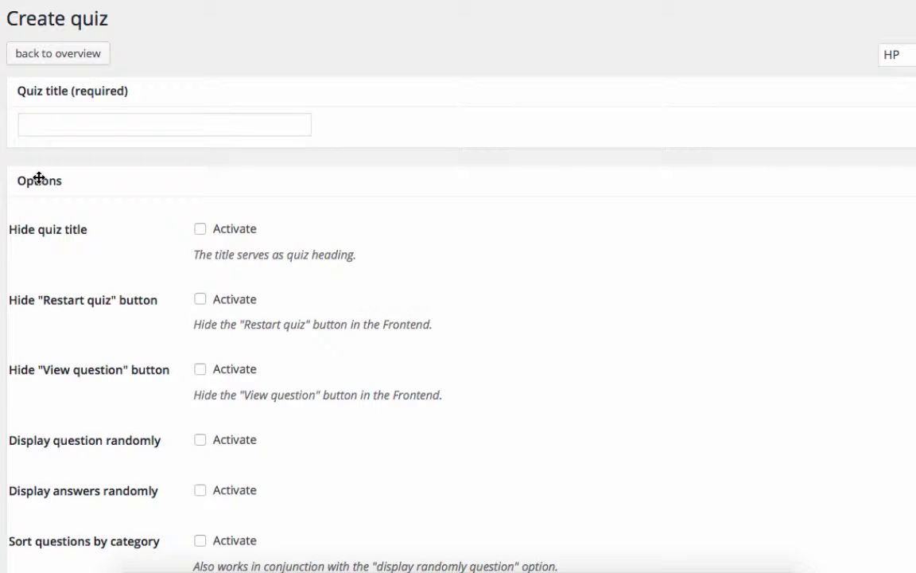
left_click(64, 127)
type("Quiz 1")
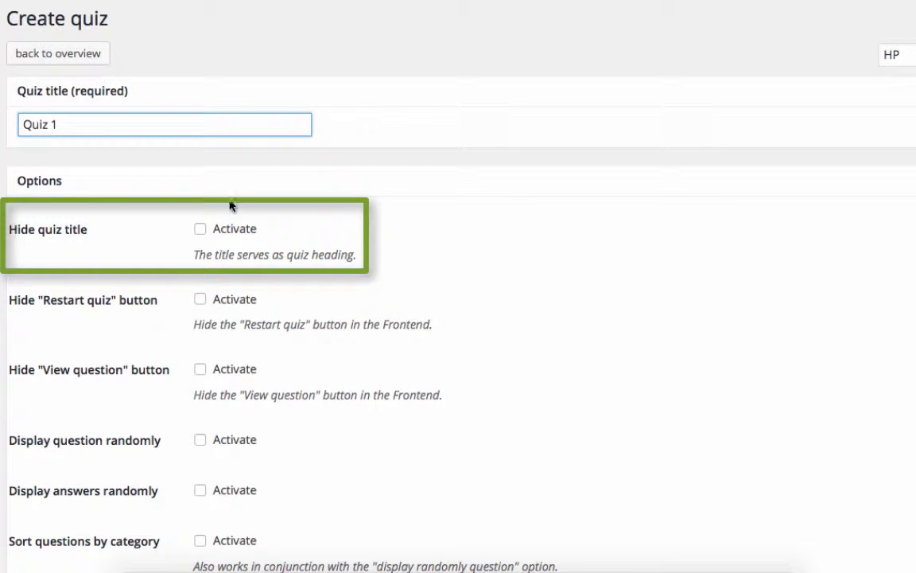
Activate the "Hide quiz title" and "Statistics" options for the new quiz
left_click(200, 230)
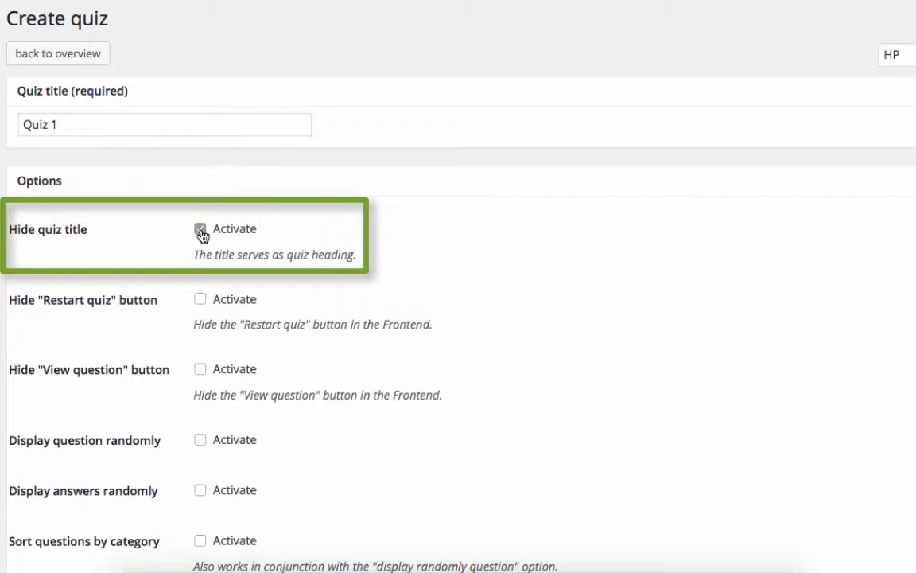
scroll(429, 289, "down", 4)
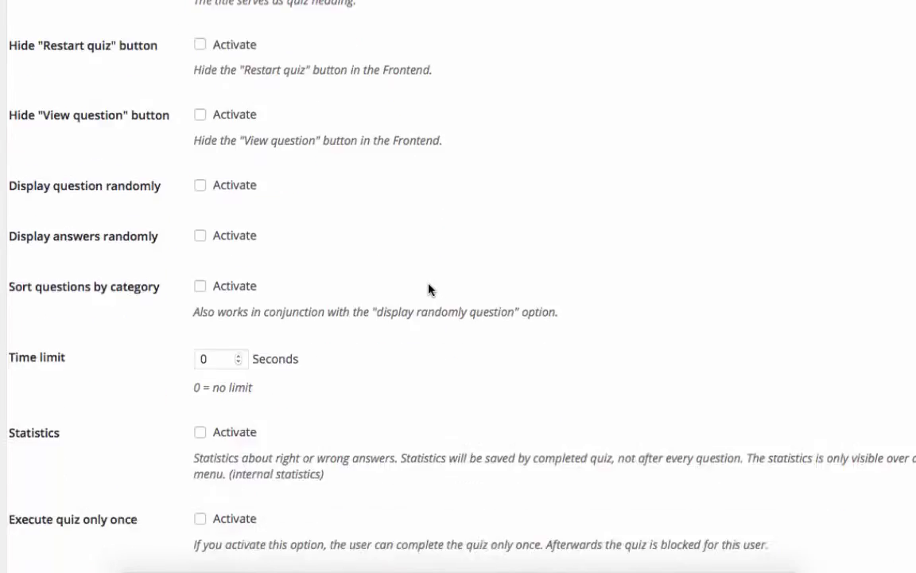
scroll(428, 289, "down", 3)
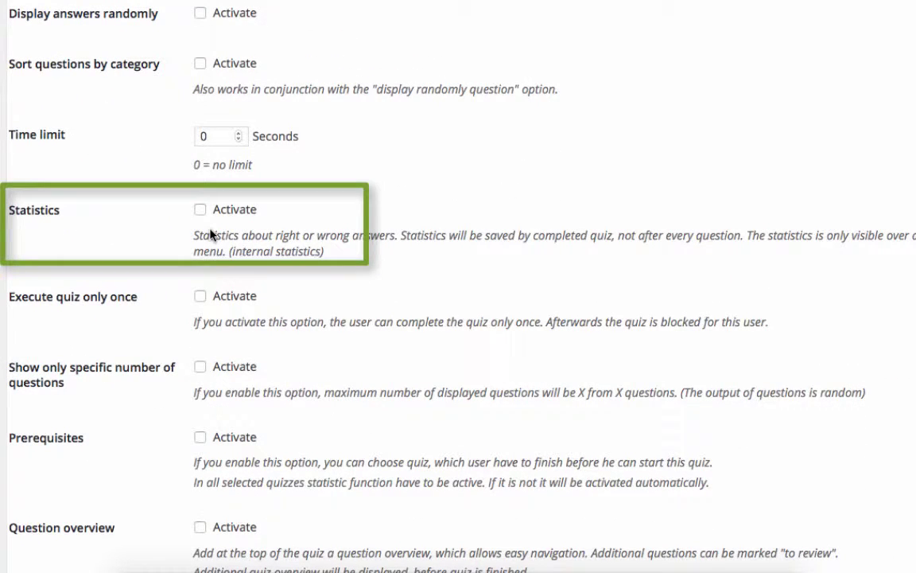
left_click(200, 209)
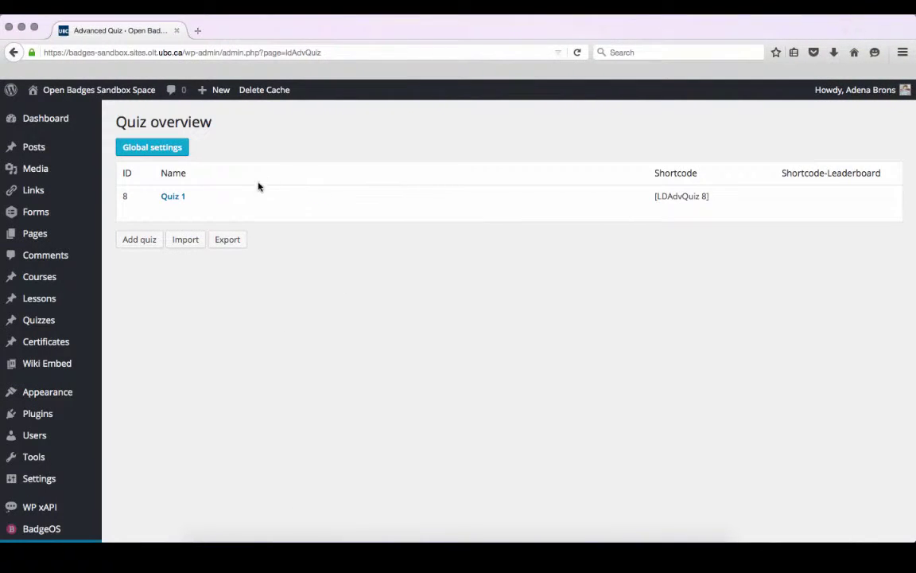
Activate the "Force user to answer each question" option for Quiz 1
mouse_move(263, 200)
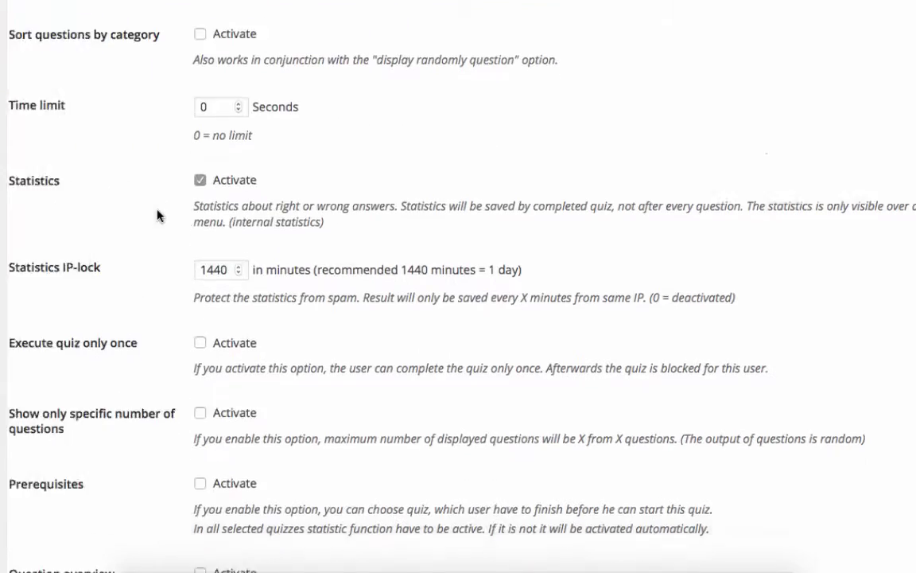
scroll(157, 215, "down", 5)
scroll(157, 215, "down", 10)
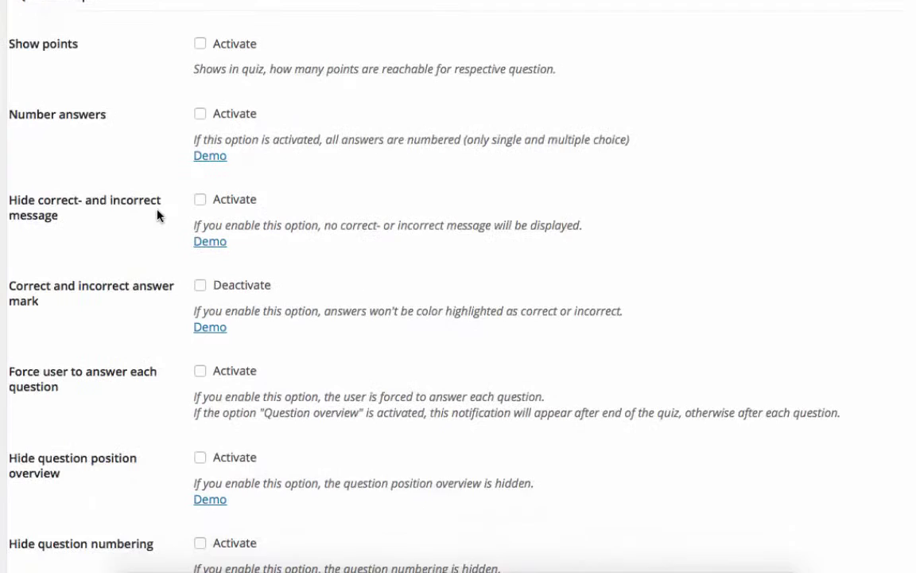
scroll(158, 214, "down", 3)
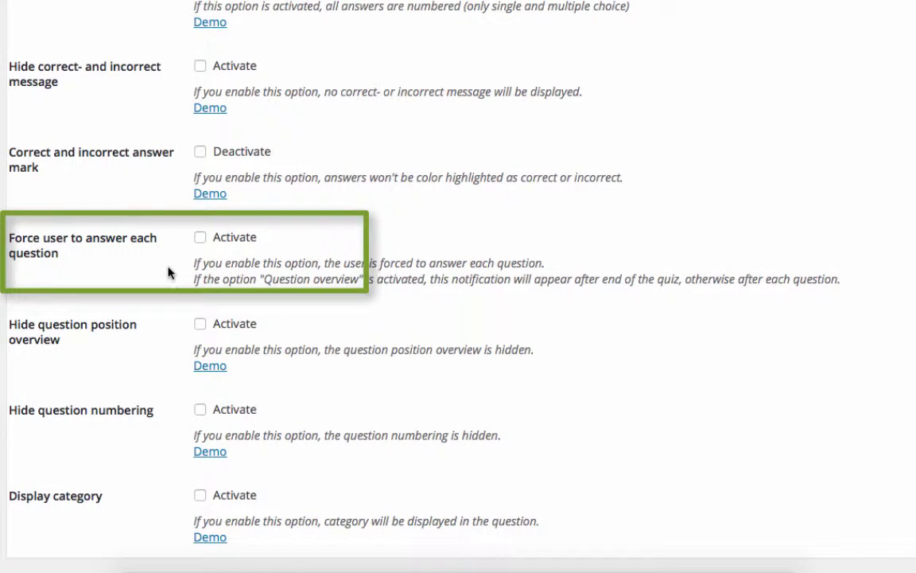
left_click(200, 238)
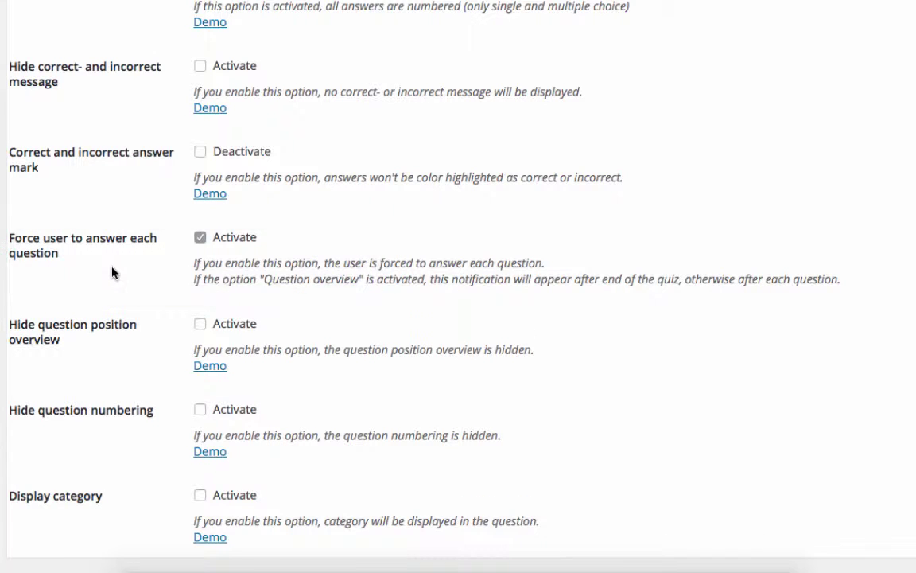
Enter "Please answer each question." as the required quiz description
scroll(111, 273, "down", 12)
scroll(112, 273, "down", 10)
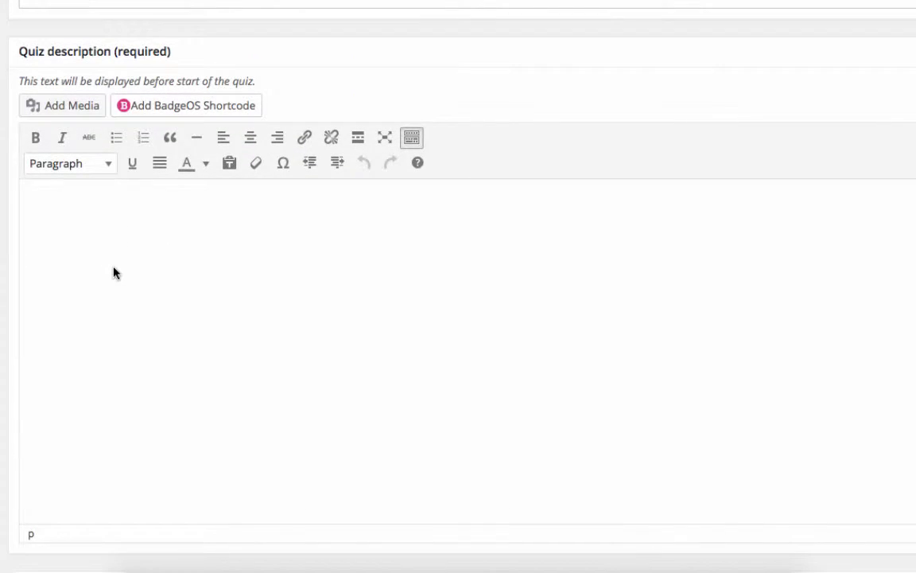
left_click(113, 273)
type("Please answer each question.")
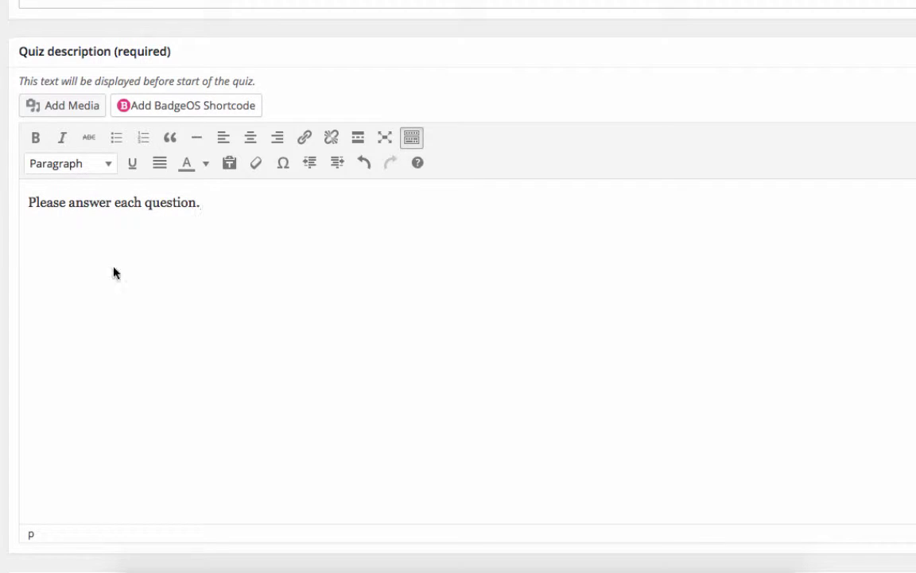
Enter "You have completed quiz 1." as the optional results text and save the quiz
scroll(204, 369, "down", 5)
scroll(205, 370, "down", 2)
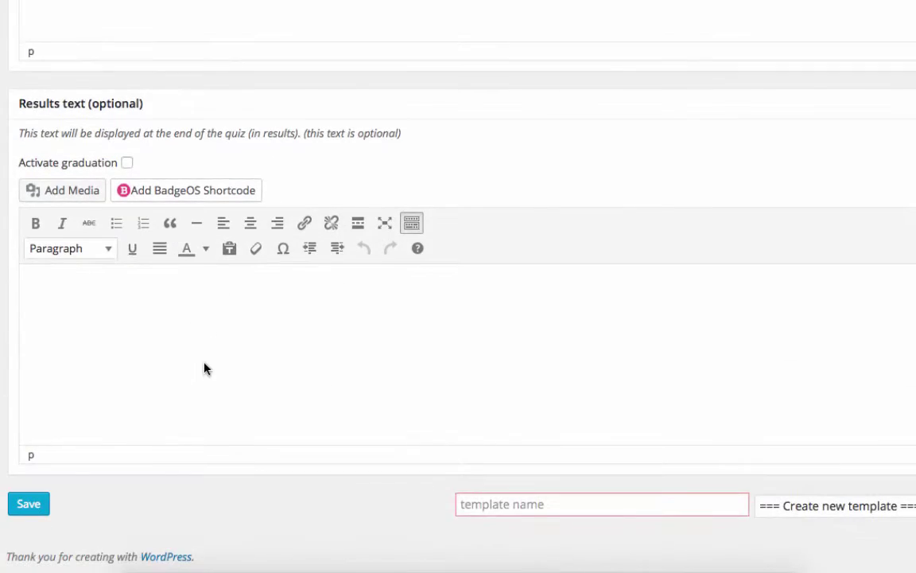
left_click(204, 370)
type("You have completed quiz ")
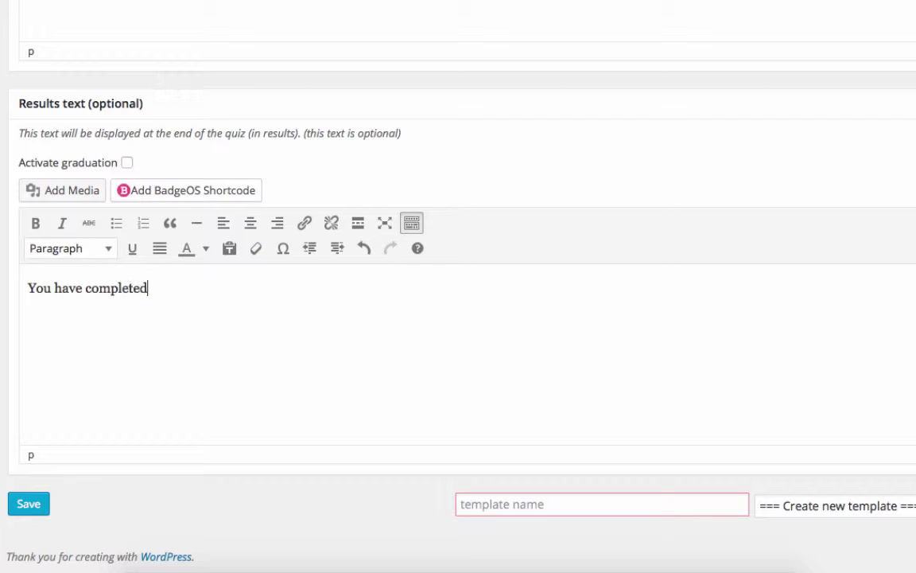
type("1.")
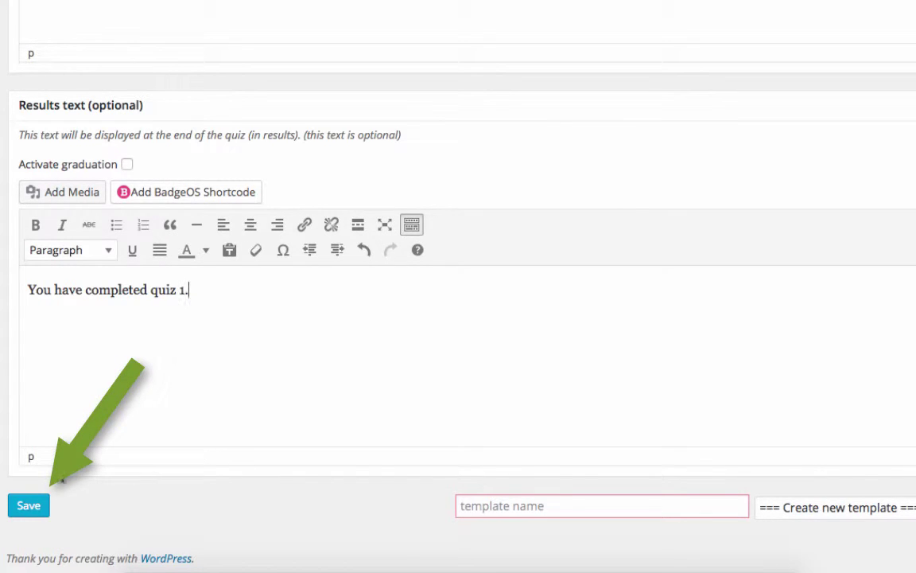
left_click(25, 512)
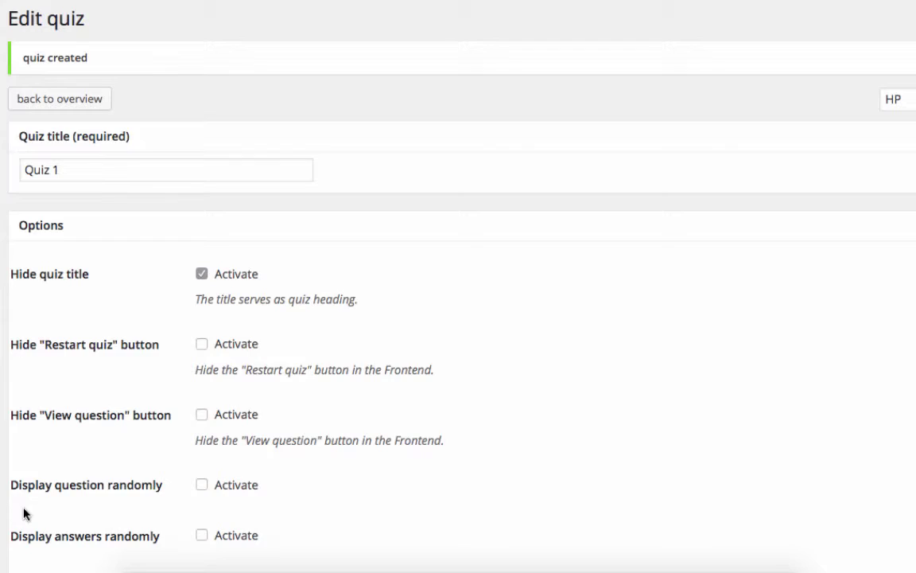
Save the Quiz 1 settings as a new template named "template 1"
scroll(229, 513, "down", 15)
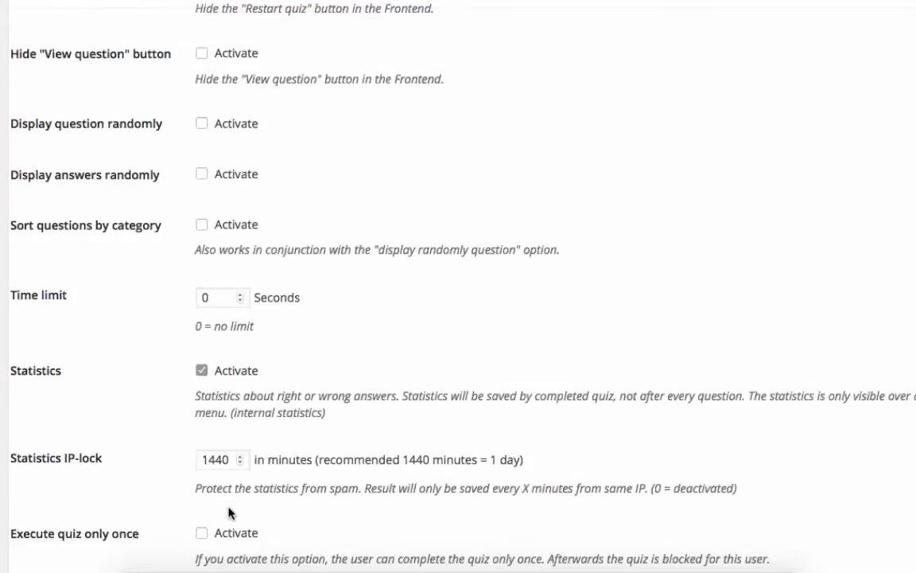
scroll(229, 513, "down", 10)
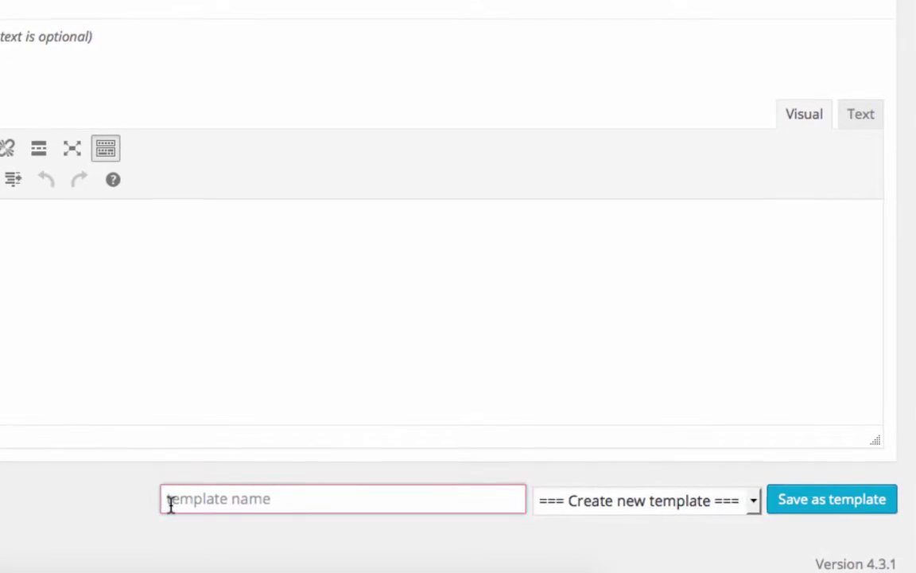
left_click(170, 499)
type("template 1")
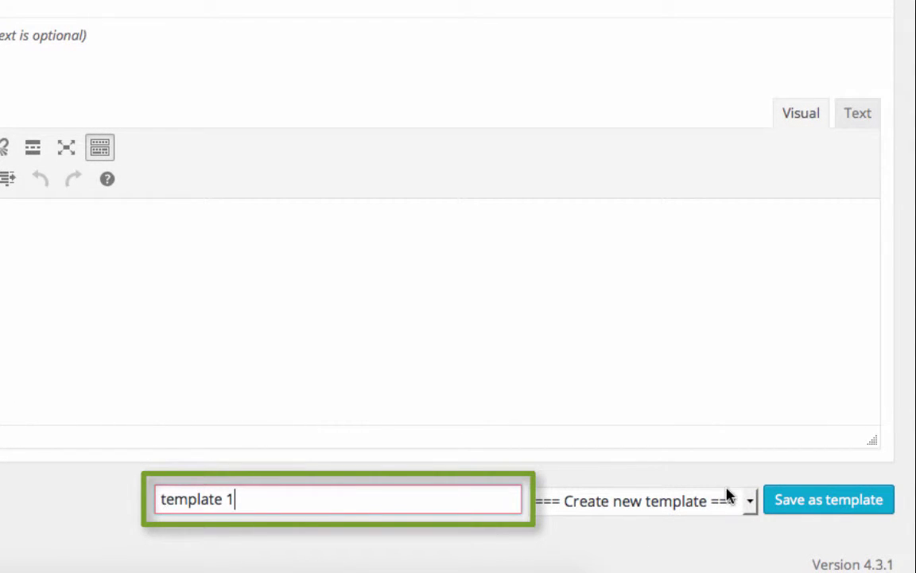
left_click(834, 509)
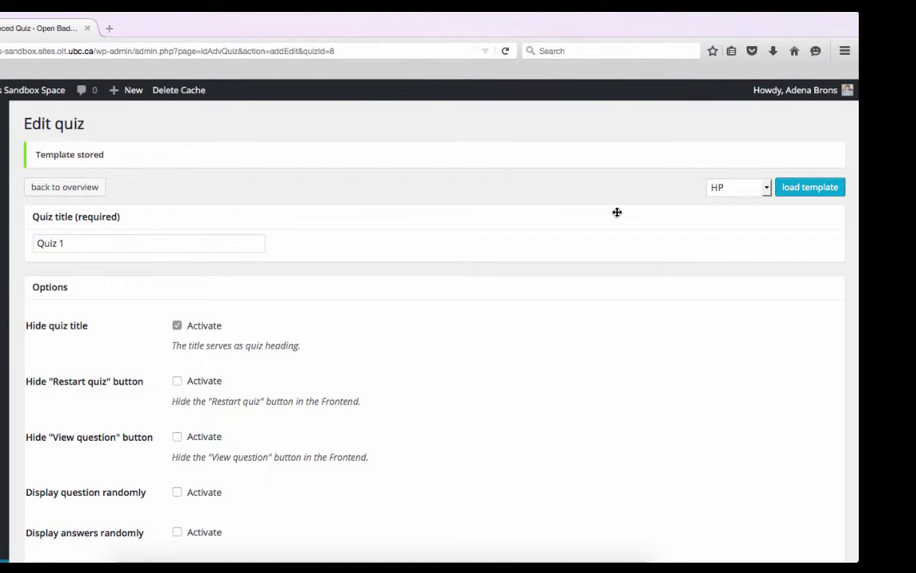
Load the stored template "template 1" into the quiz being edited
left_click(766, 187)
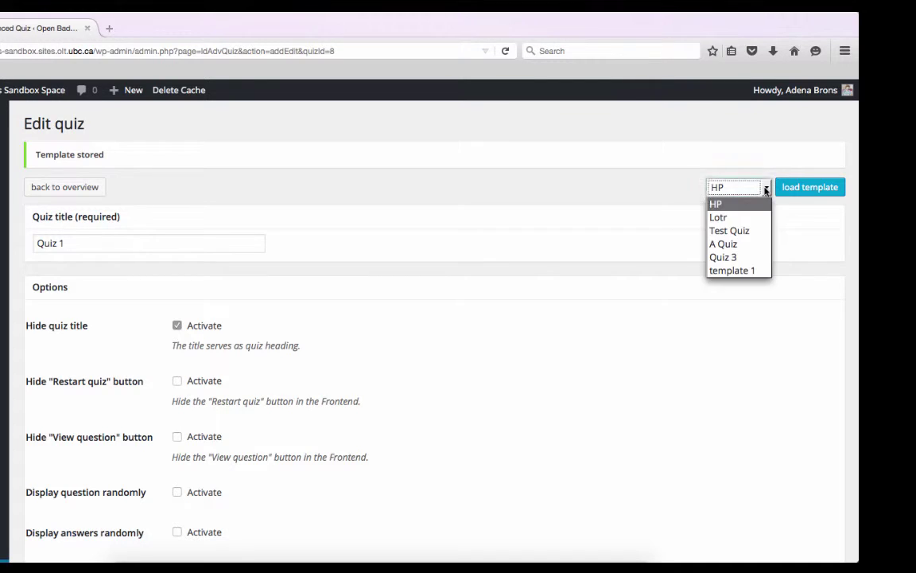
left_click(748, 272)
left_click(813, 187)
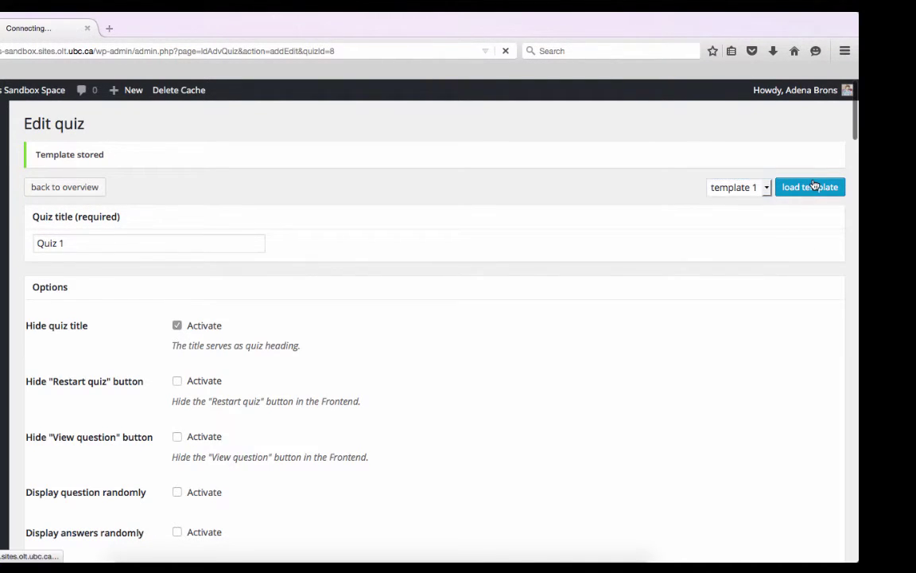